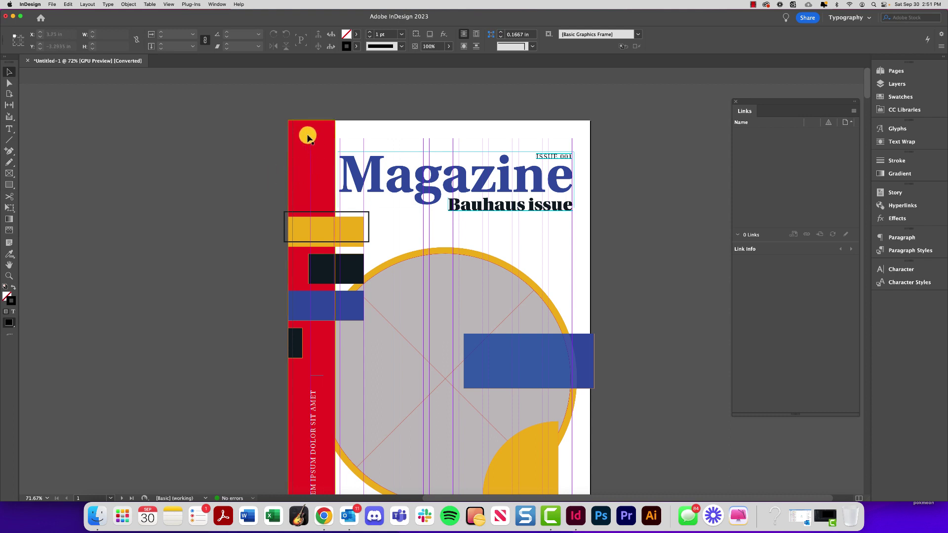
# Step: Toggle preview mode on and off to inspect the cover and the red bar on the left
pyautogui.press('w')
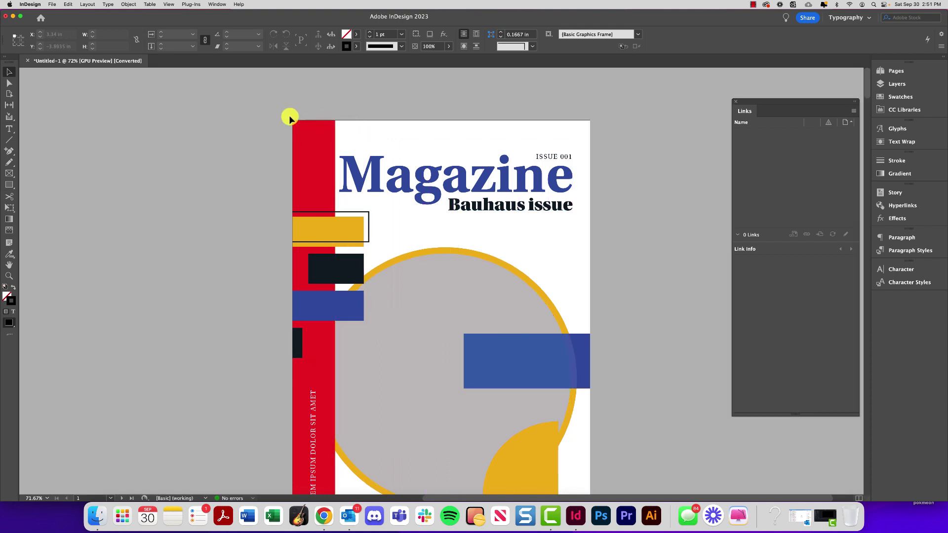
pyautogui.press('w')
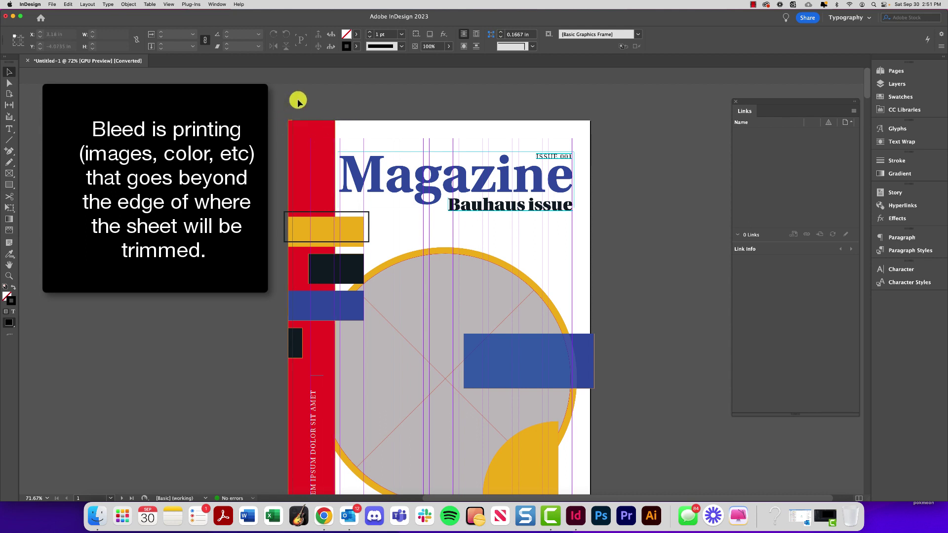
pyautogui.click(313, 122)
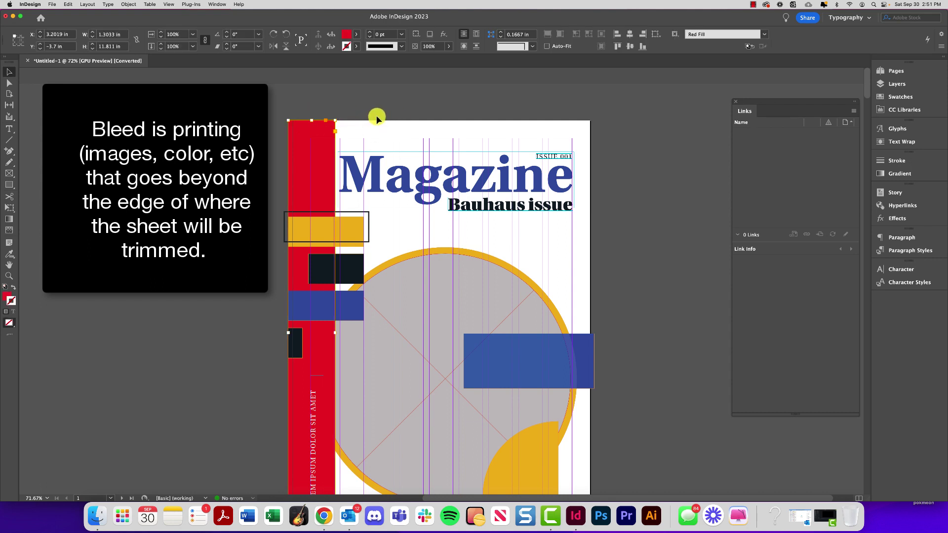
pyautogui.press('w')
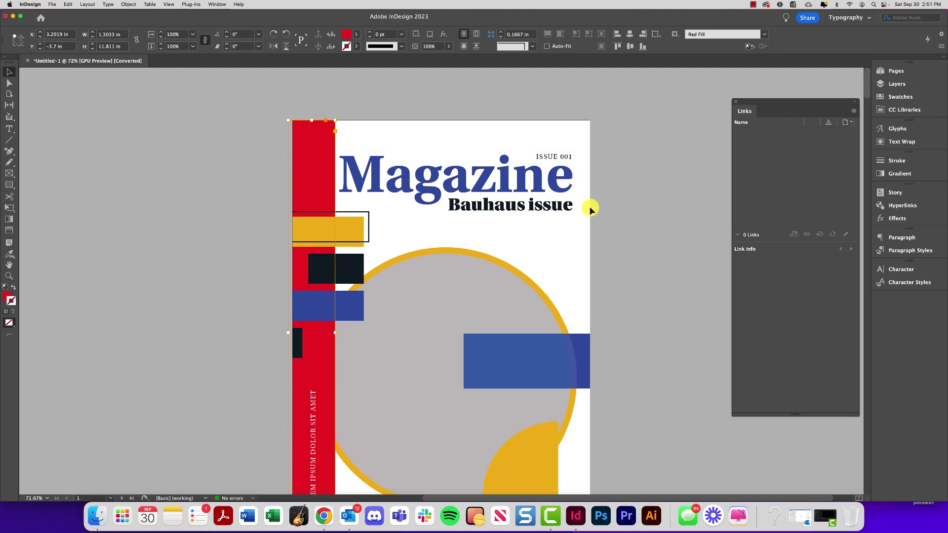
pyautogui.click(372, 114)
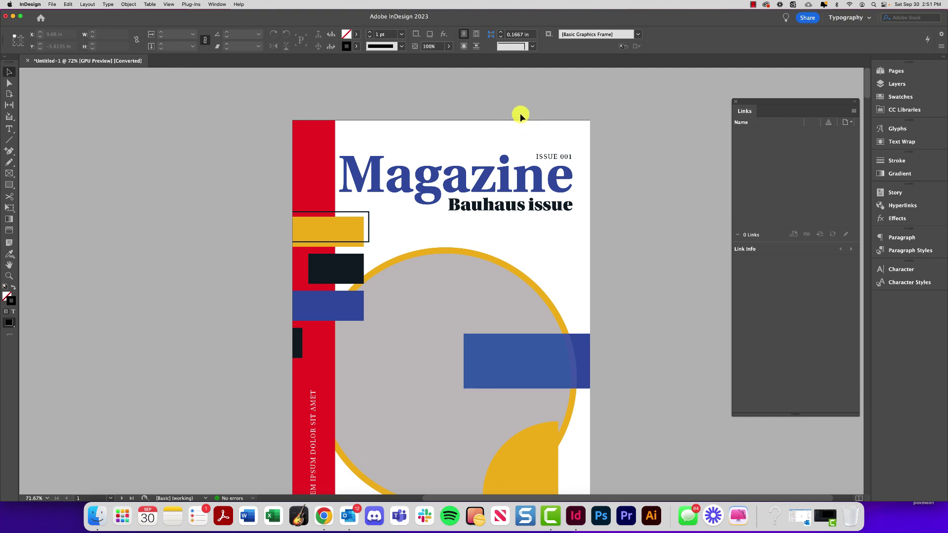
pyautogui.press('w')
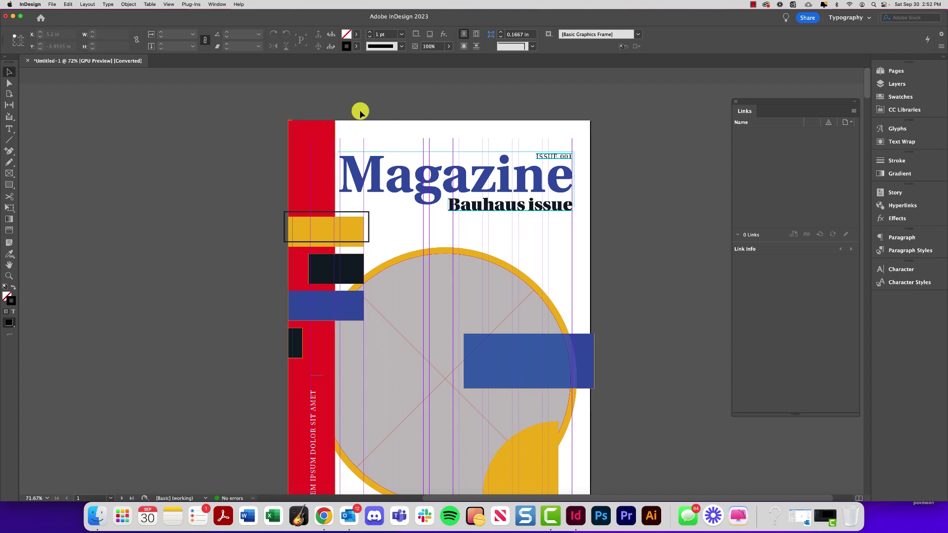
pyautogui.click(311, 120)
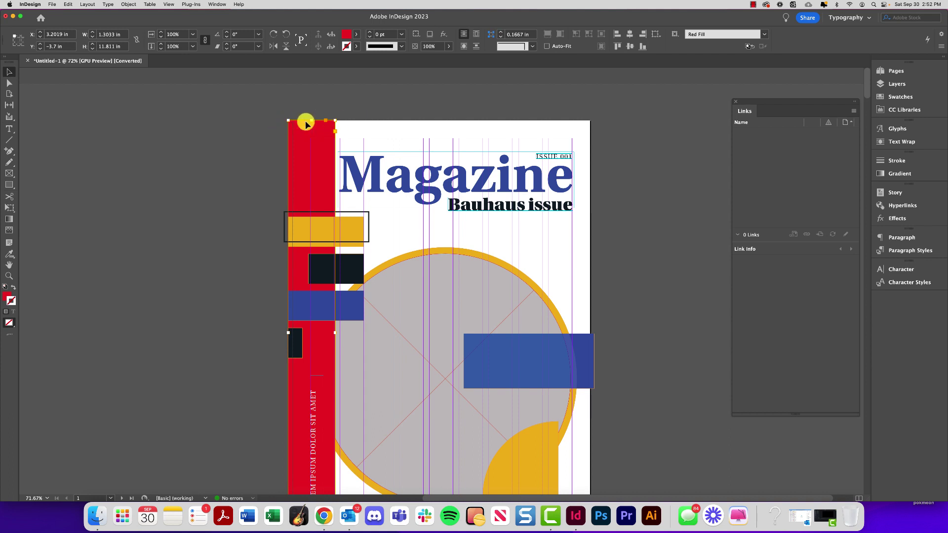
pyautogui.moveTo(306, 124); pyautogui.dragTo(305, 127)
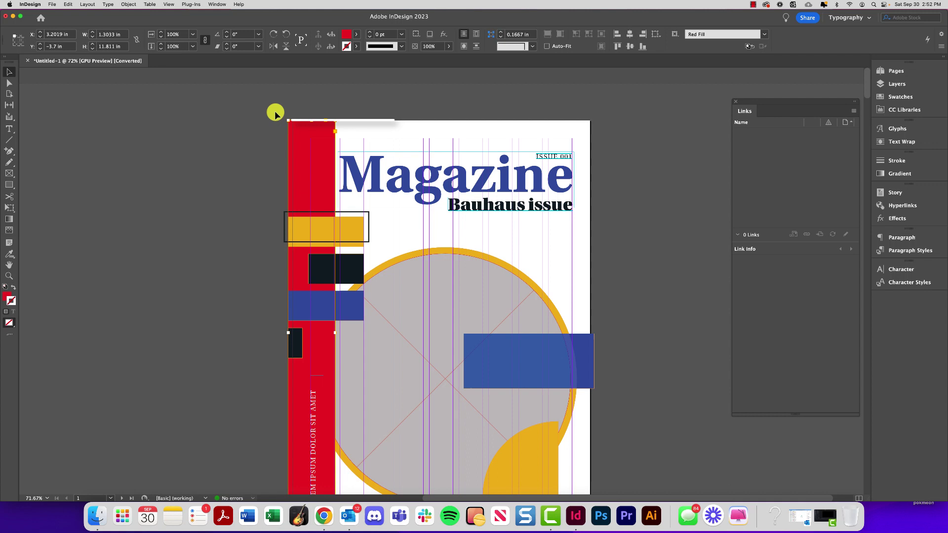
pyautogui.click(288, 98)
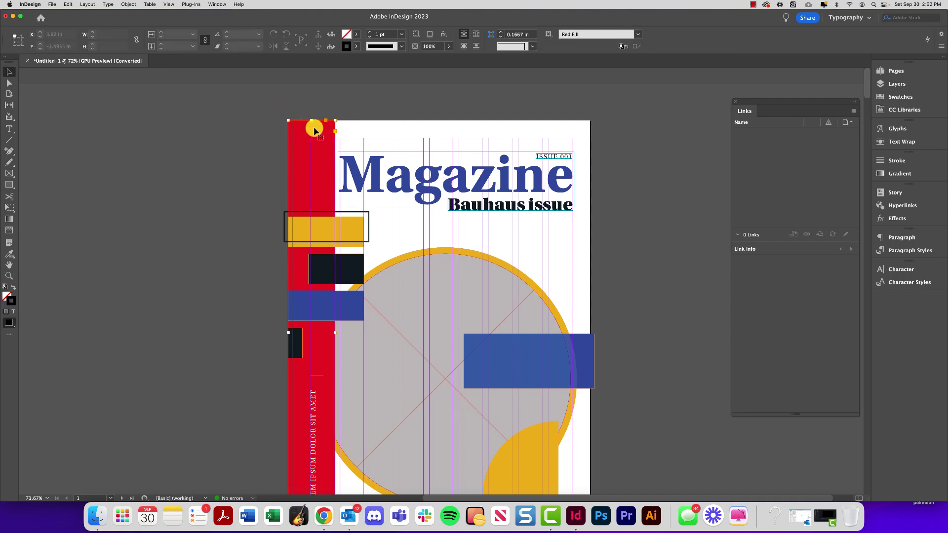
# Step: In Document Setup, set the bleed to 0.125 in on all four sides
pyautogui.click(54, 5)
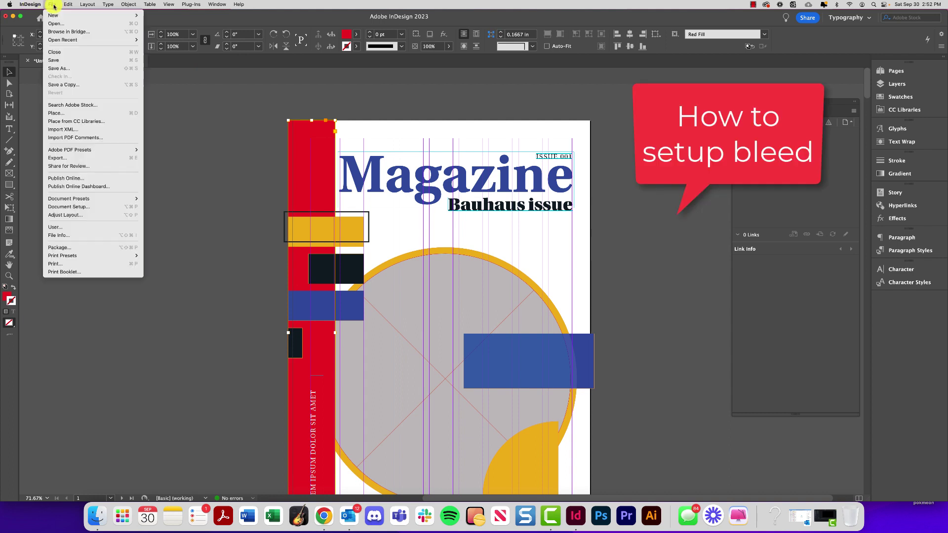
pyautogui.click(78, 206)
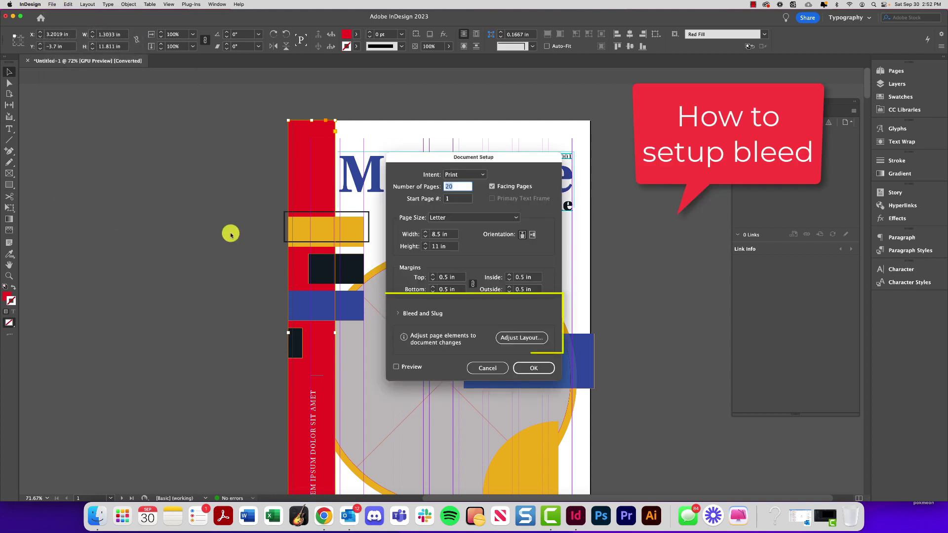
pyautogui.click(396, 314)
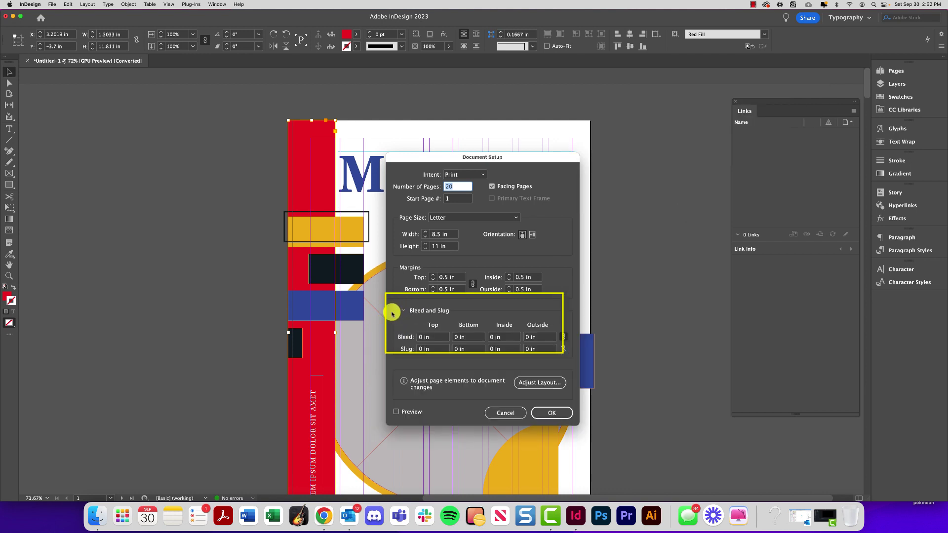
pyautogui.click(422, 338)
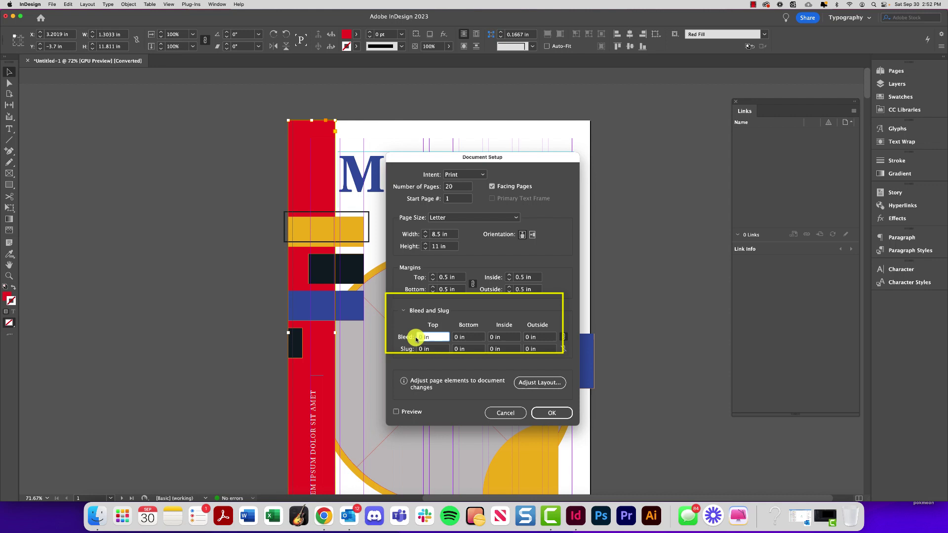
pyautogui.press('BackSpace')
pyautogui.write('.125')
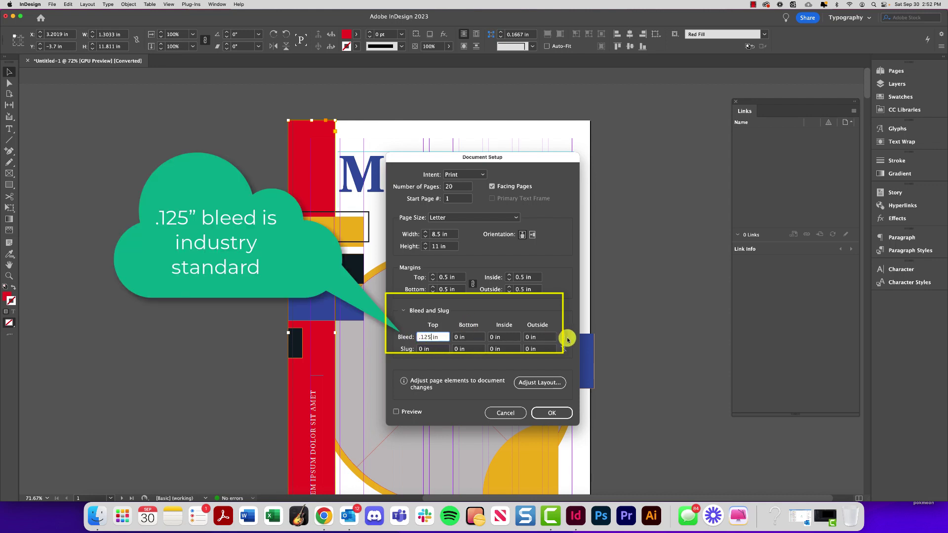
pyautogui.click(540, 348)
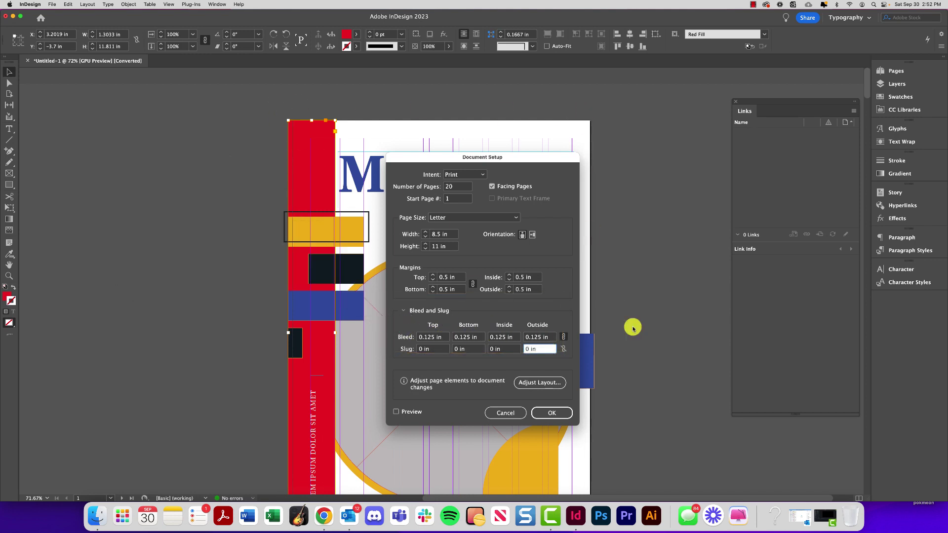
pyautogui.click(541, 413)
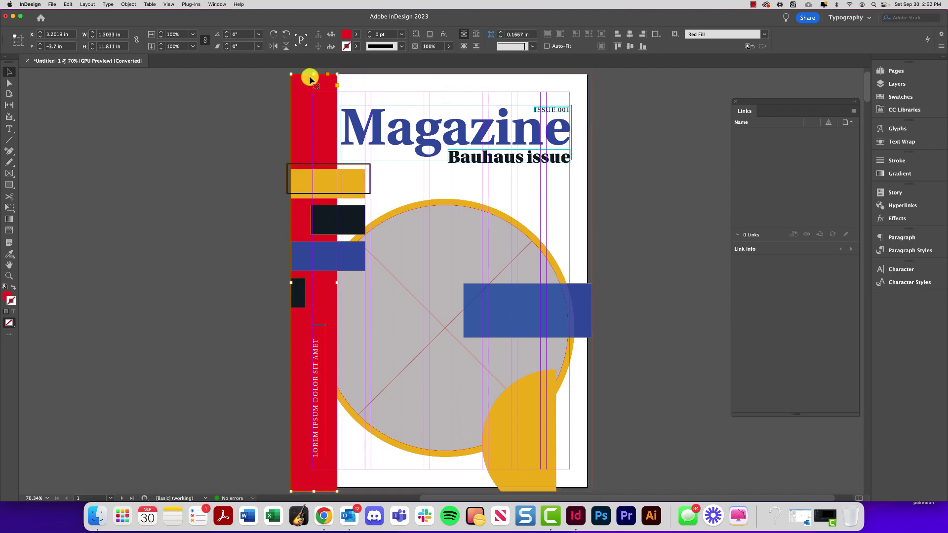
# Step: Drag the red bar's top to the bleed line and widen the blue rectangle into the right bleed
pyautogui.moveTo(315, 73); pyautogui.dragTo(300, 110)
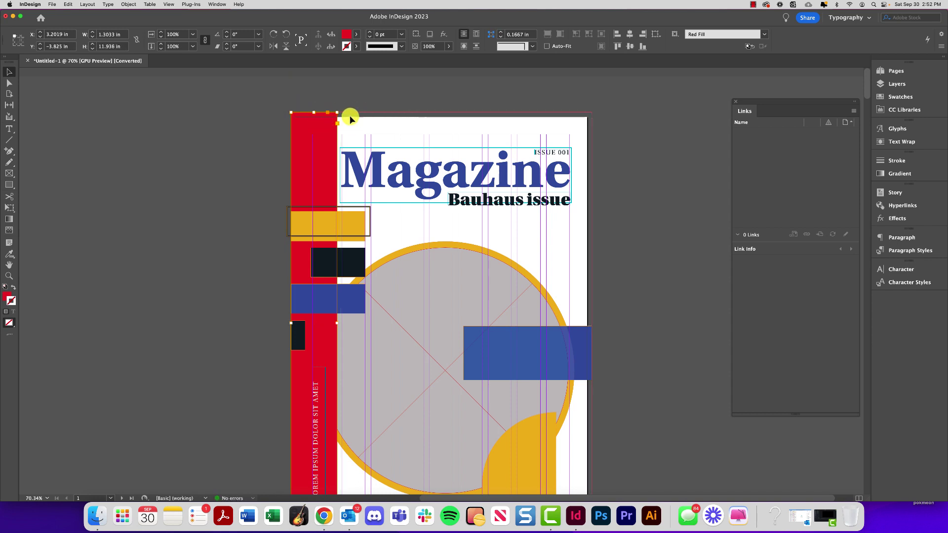
pyautogui.click(377, 105)
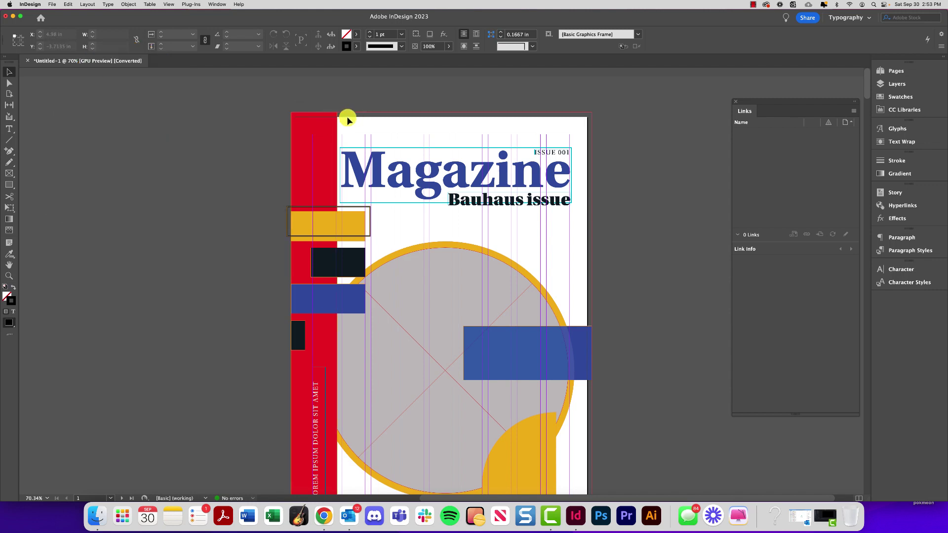
pyautogui.scroll(-3, 365, 241)
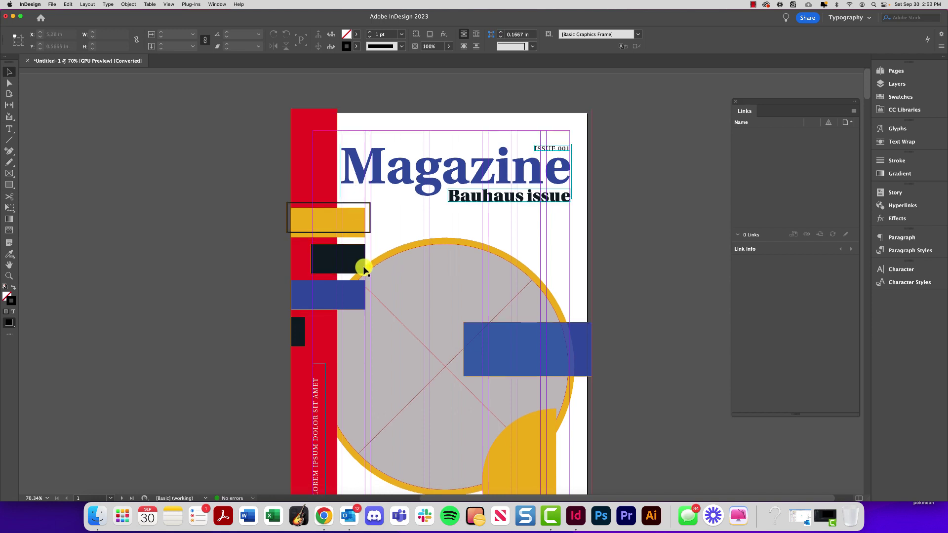
pyautogui.scroll(-2, 348, 369)
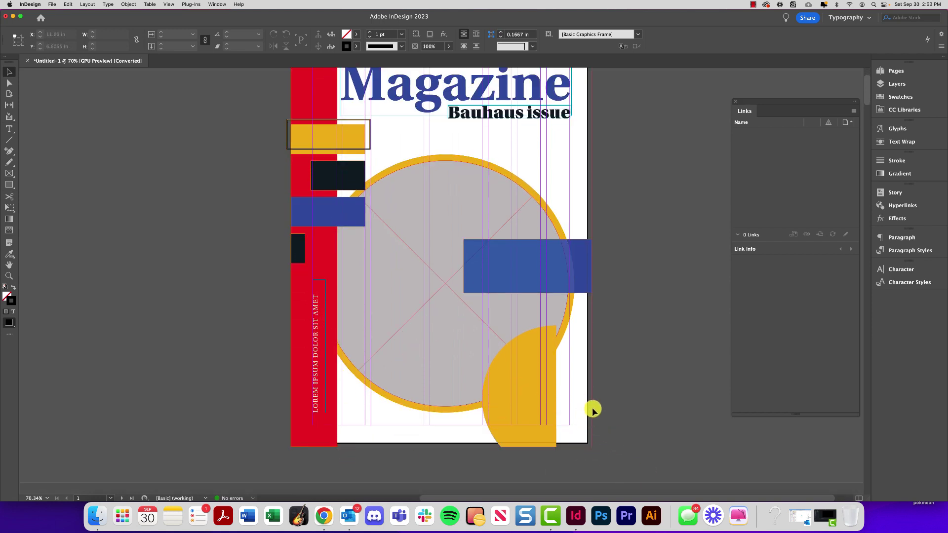
pyautogui.moveTo(588, 265)
pyautogui.mouseDown()
pyautogui.moveTo(588, 220)
pyautogui.moveTo(594, 255)
pyautogui.mouseUp()
pyautogui.scroll(1, 594, 259)
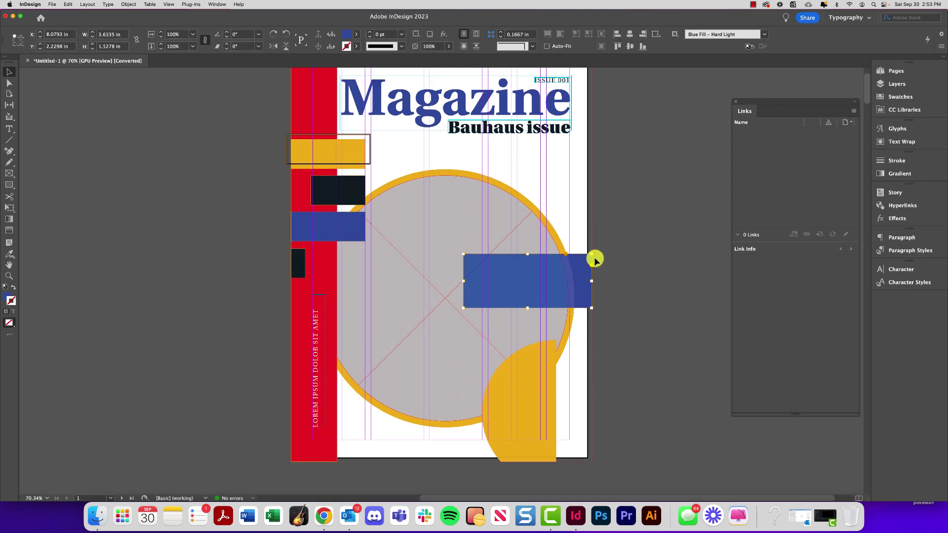
pyautogui.scroll(3, 595, 259)
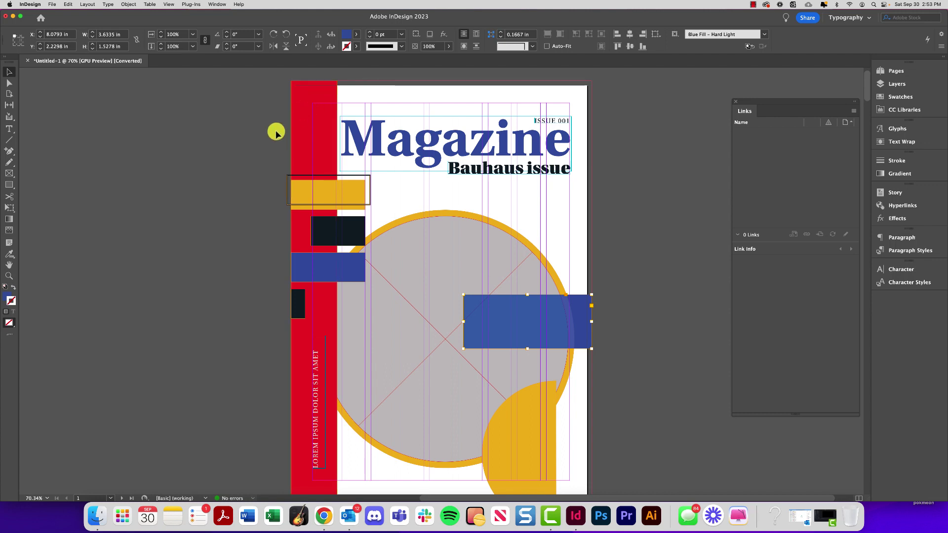
# Step: Export the cover as an Adobe PDF (Print) file named magazineexample
pyautogui.click(53, 5)
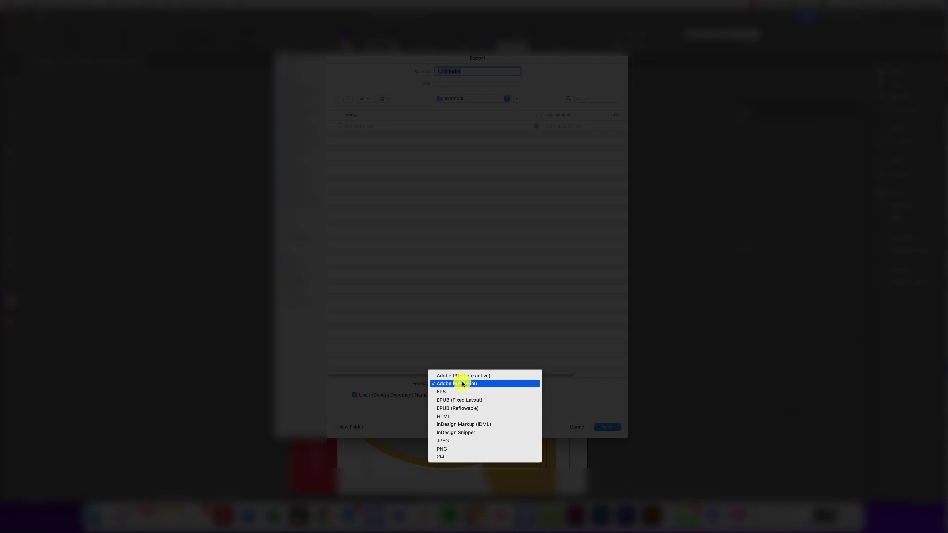
pyautogui.click(456, 383)
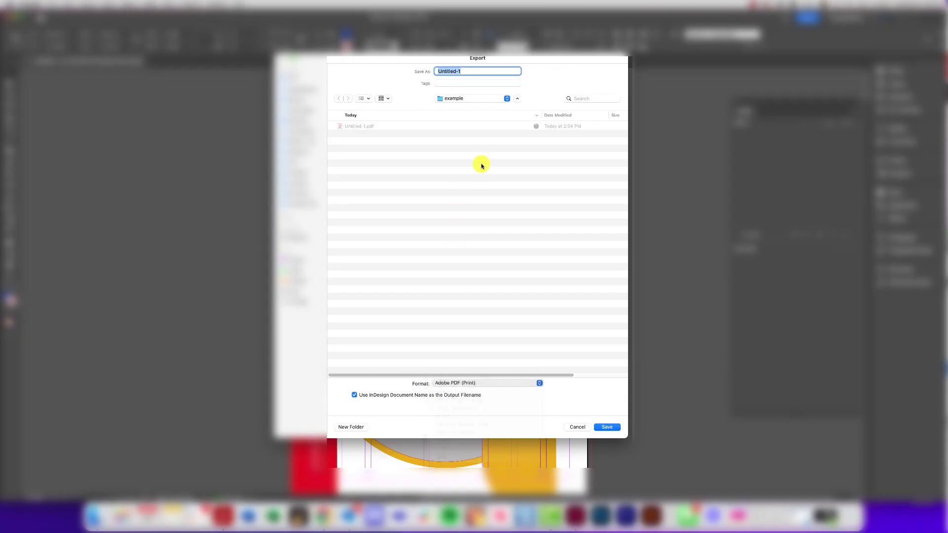
pyautogui.click(474, 73)
pyautogui.write('magazineex')
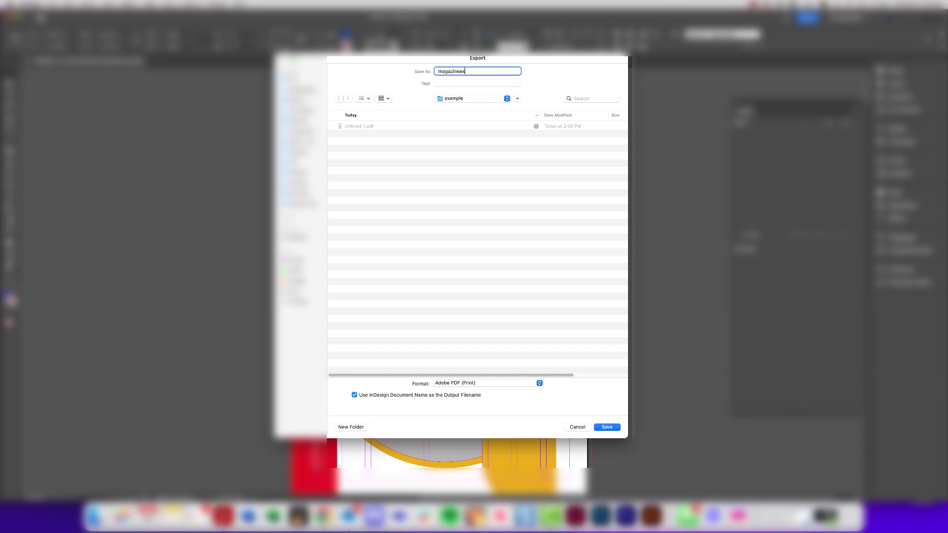
pyautogui.write('ample')
pyautogui.press('Return')
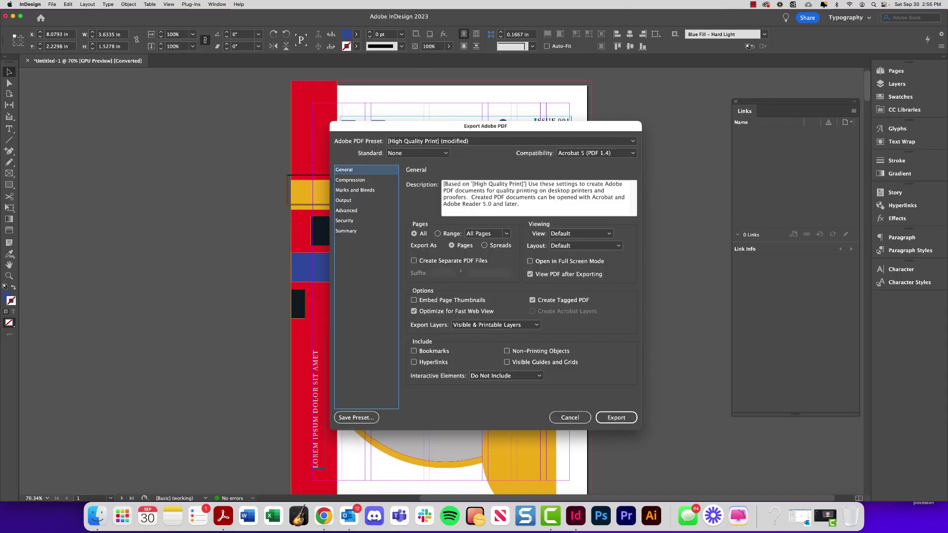
# Step: Under Marks and Bleeds, enable crop marks, keep the document's bleed settings, and export
pyautogui.click(354, 191)
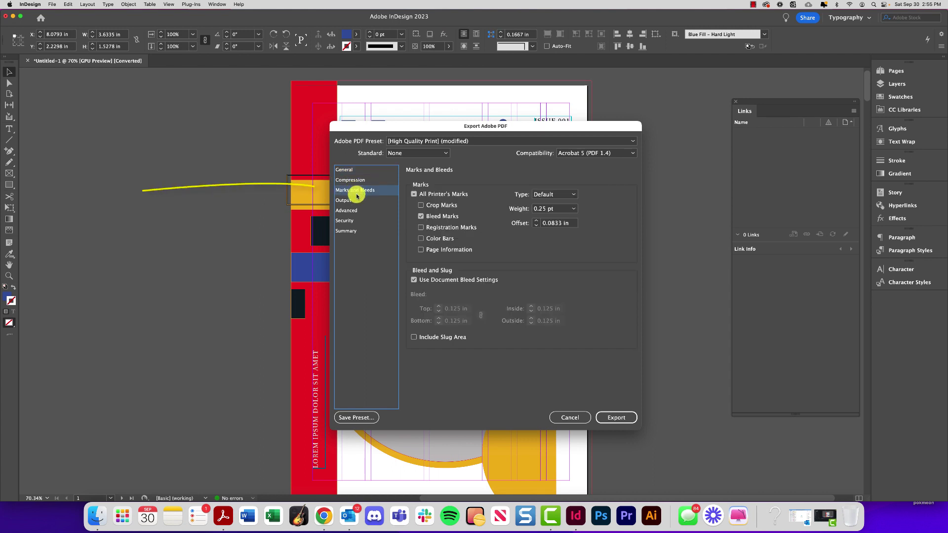
pyautogui.click(421, 206)
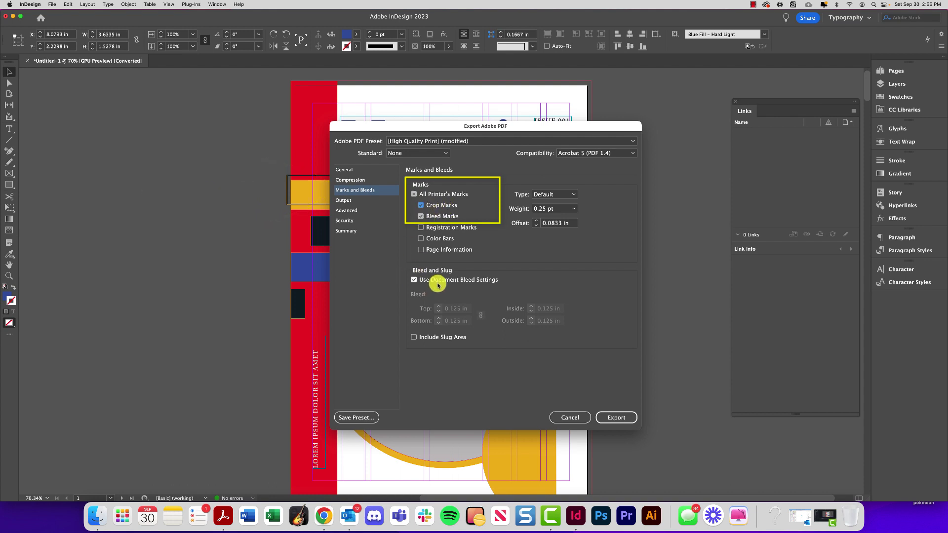
pyautogui.click(415, 280)
pyautogui.click(416, 280)
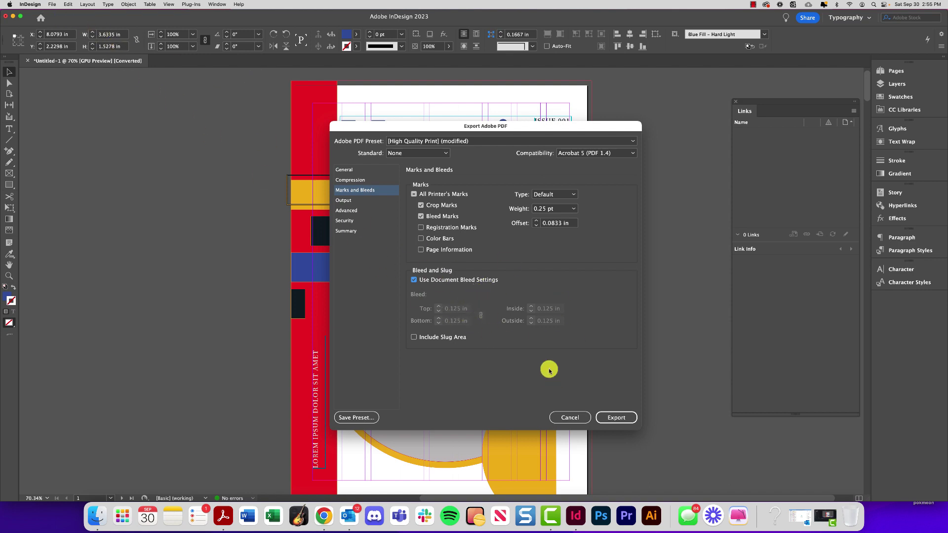
pyautogui.click(621, 416)
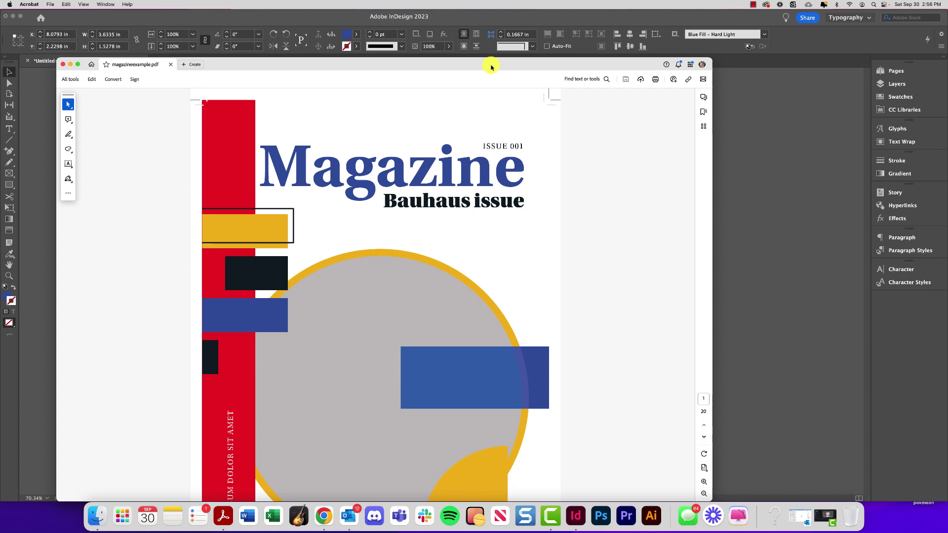
# Step: Reposition the Acrobat window showing magazineexample.pdf
pyautogui.moveTo(485, 64); pyautogui.dragTo(561, 48)
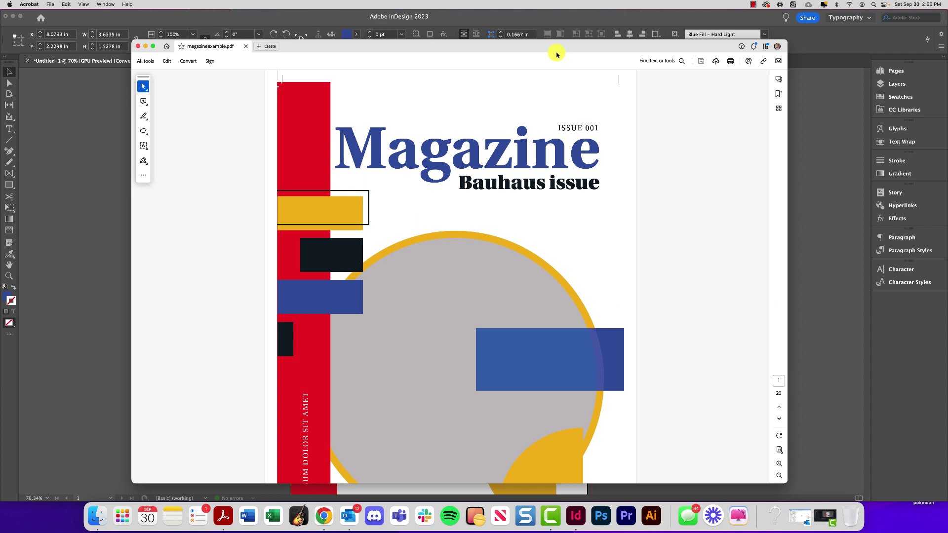